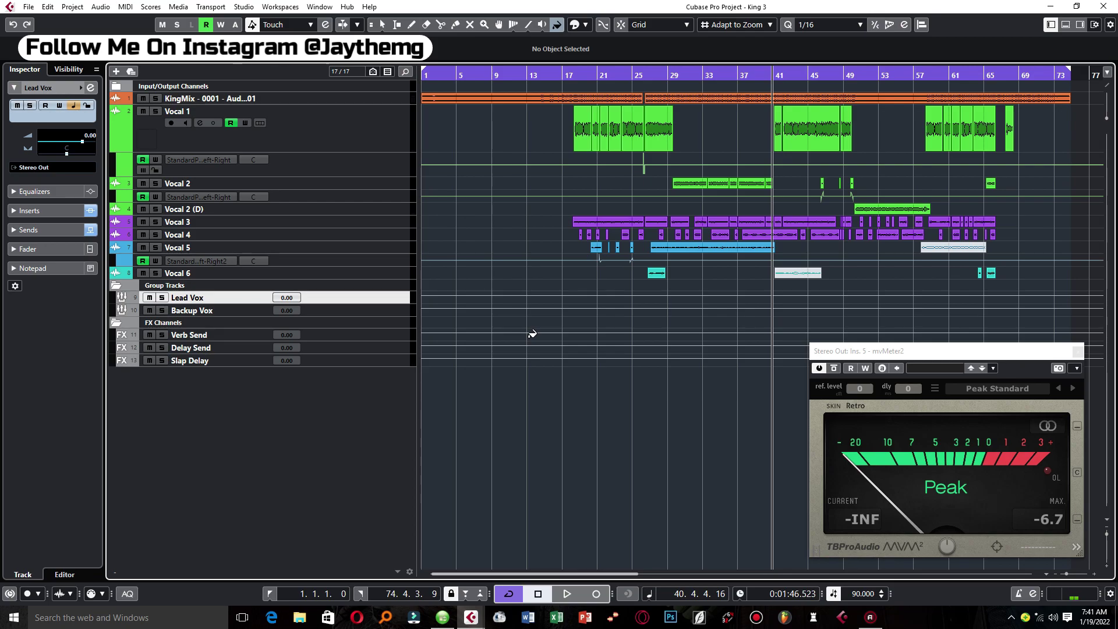
# Return the playhead to bar 18 with the Object Selection tool and reveal Lead Vox's nine inserts
pyautogui.press('1')
pyautogui.click(574, 327)
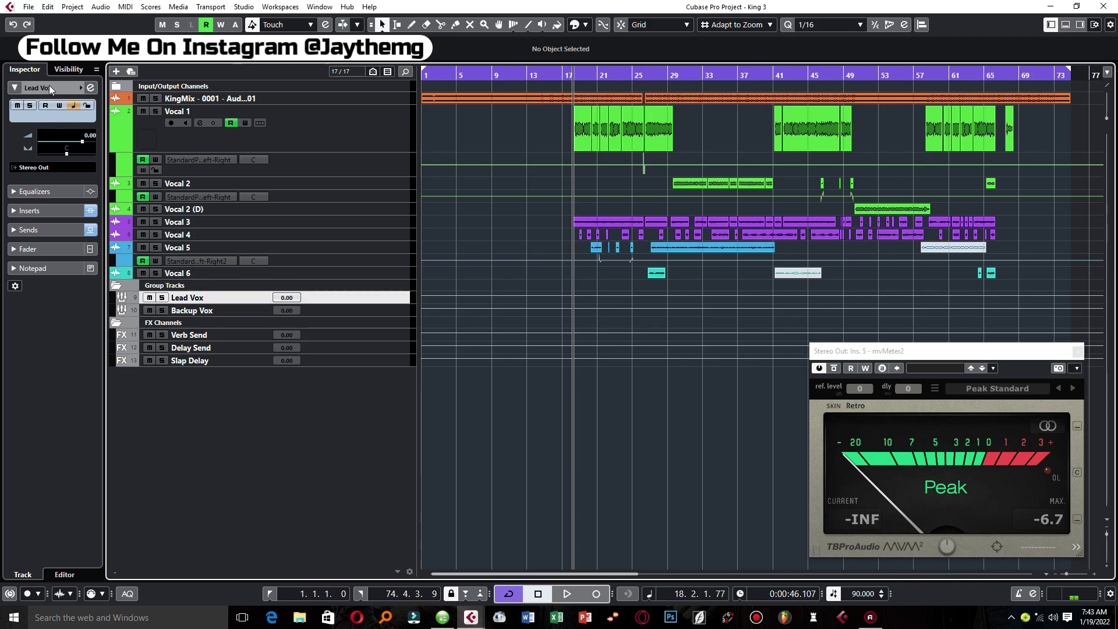
pyautogui.click(45, 211)
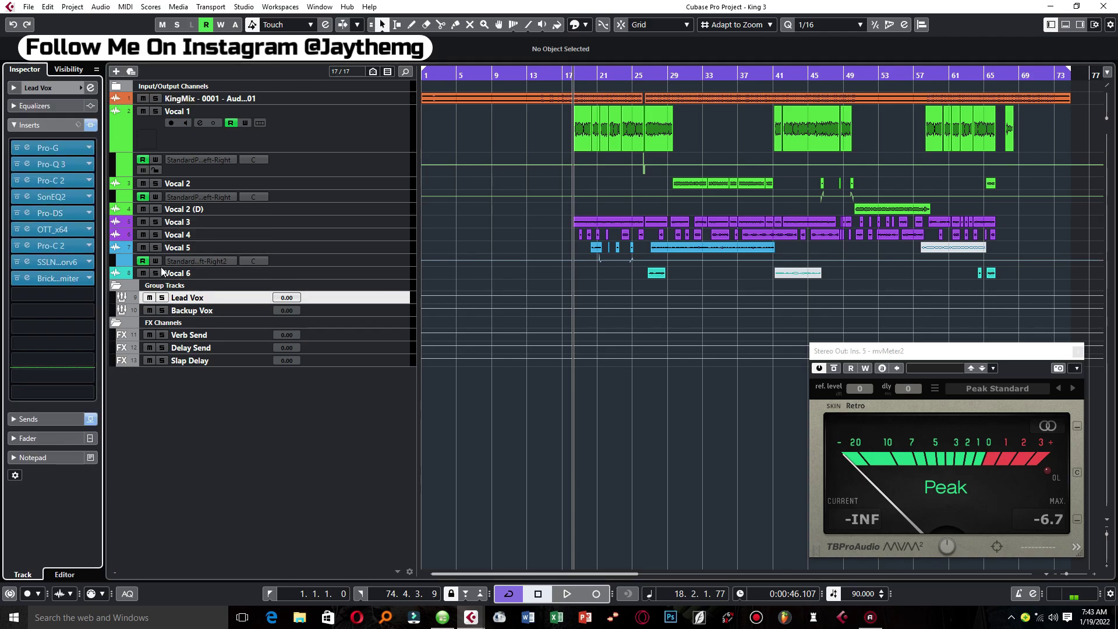
pyautogui.click(93, 296)
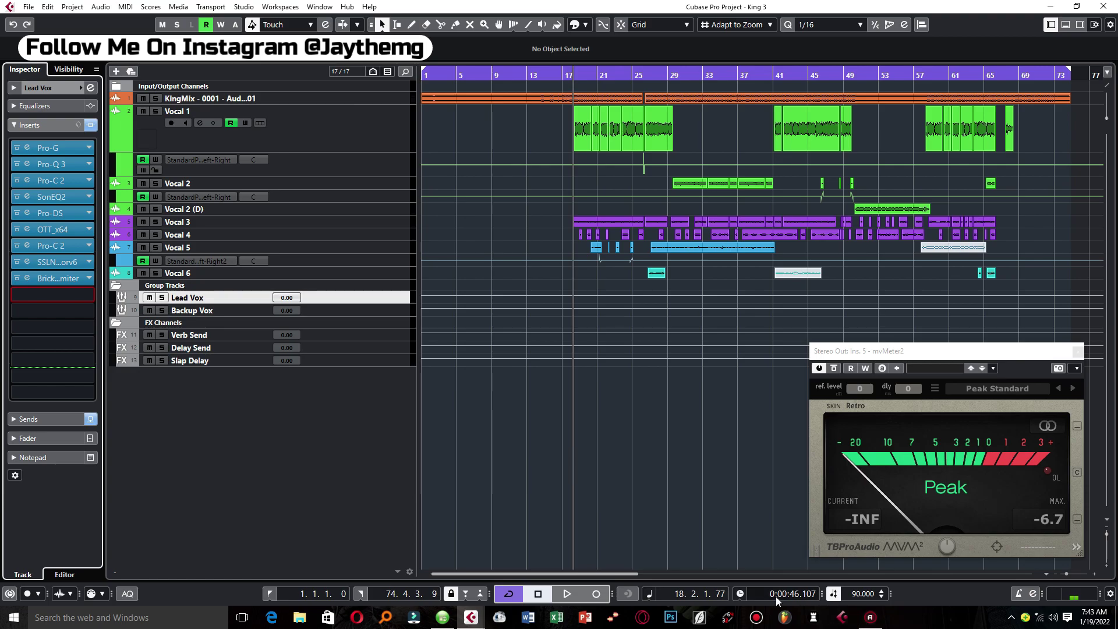
# Launch jBridger and choose the 'I'll be using a x64 (64bit) host' option
pyautogui.click(728, 617)
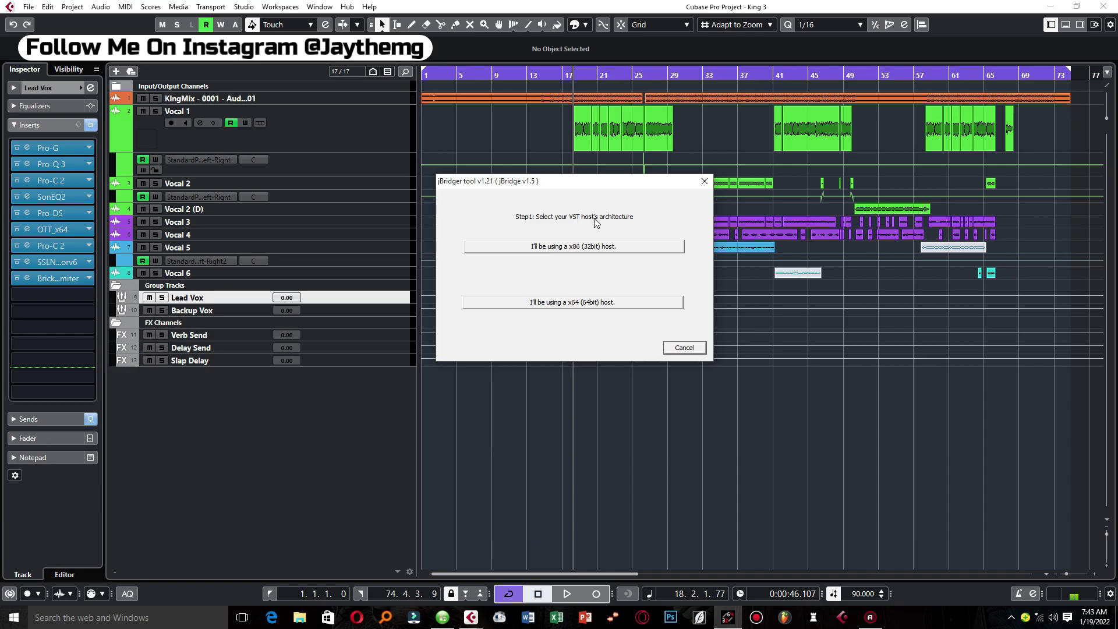
pyautogui.moveTo(628, 182); pyautogui.dragTo(634, 179)
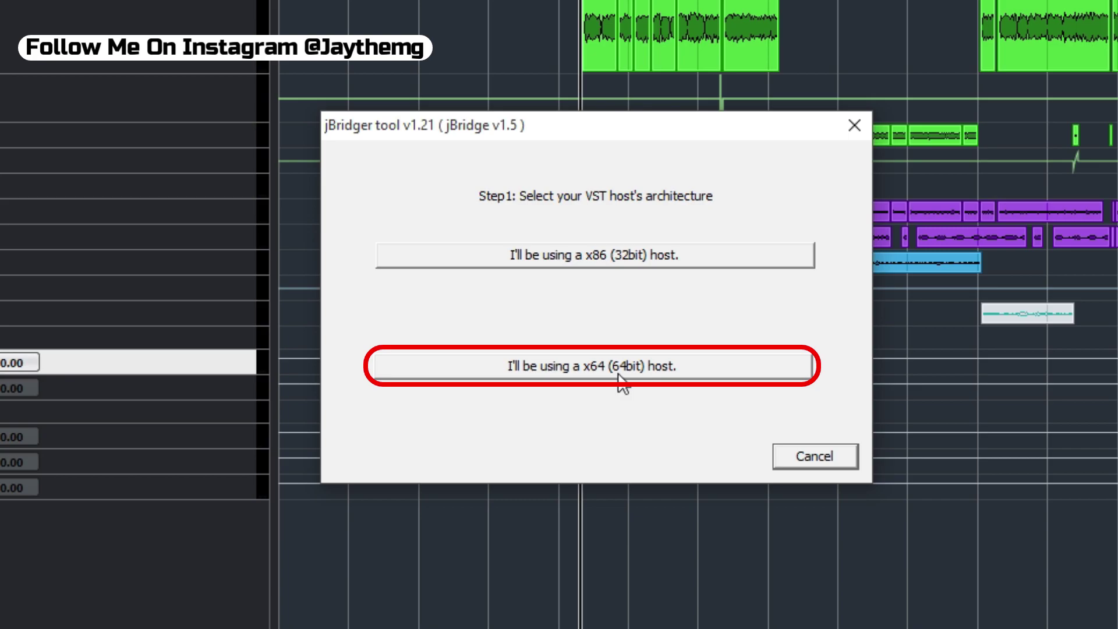
pyautogui.click(622, 379)
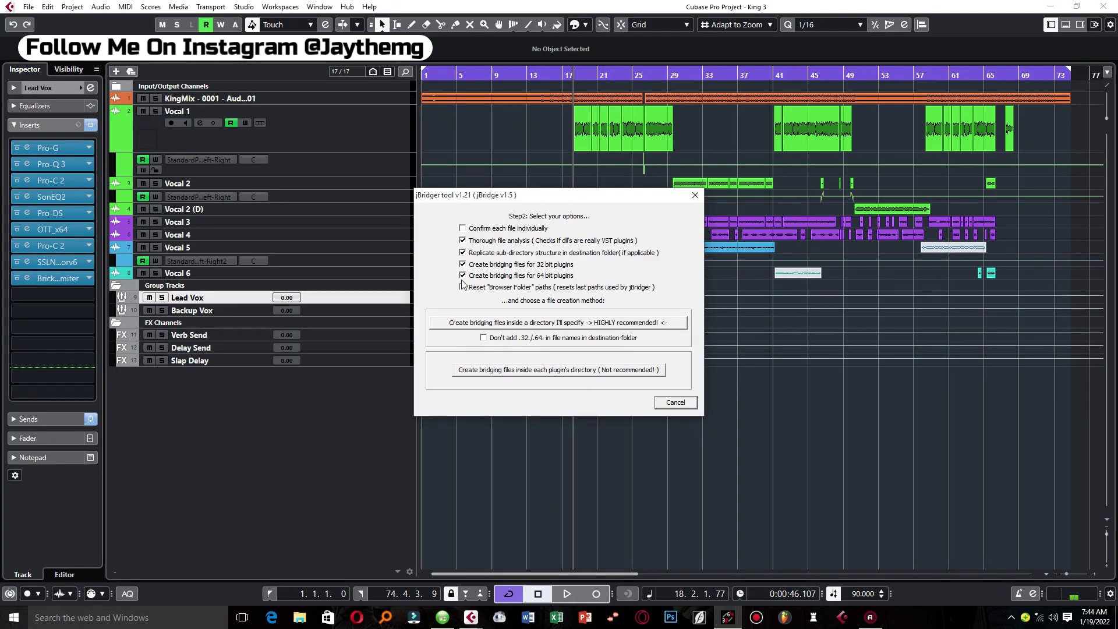
# Choose to create bridging files inside a directory and select Program Files (x86) > Waves to scan
pyautogui.click(570, 322)
pyautogui.moveTo(563, 220); pyautogui.dragTo(578, 193)
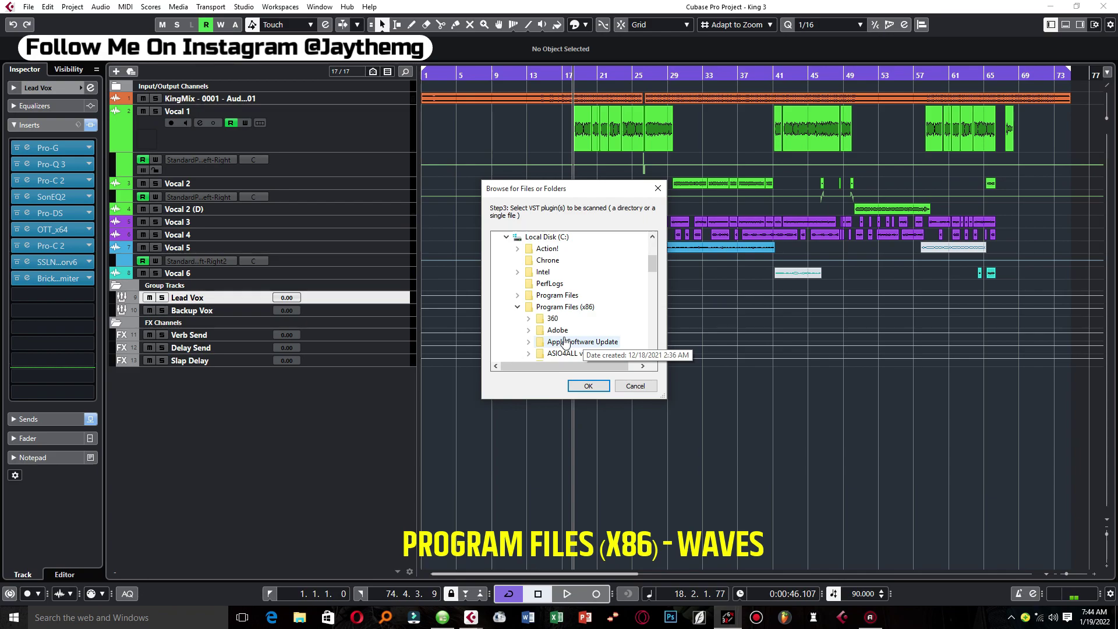
pyautogui.scroll(-8, 559, 314)
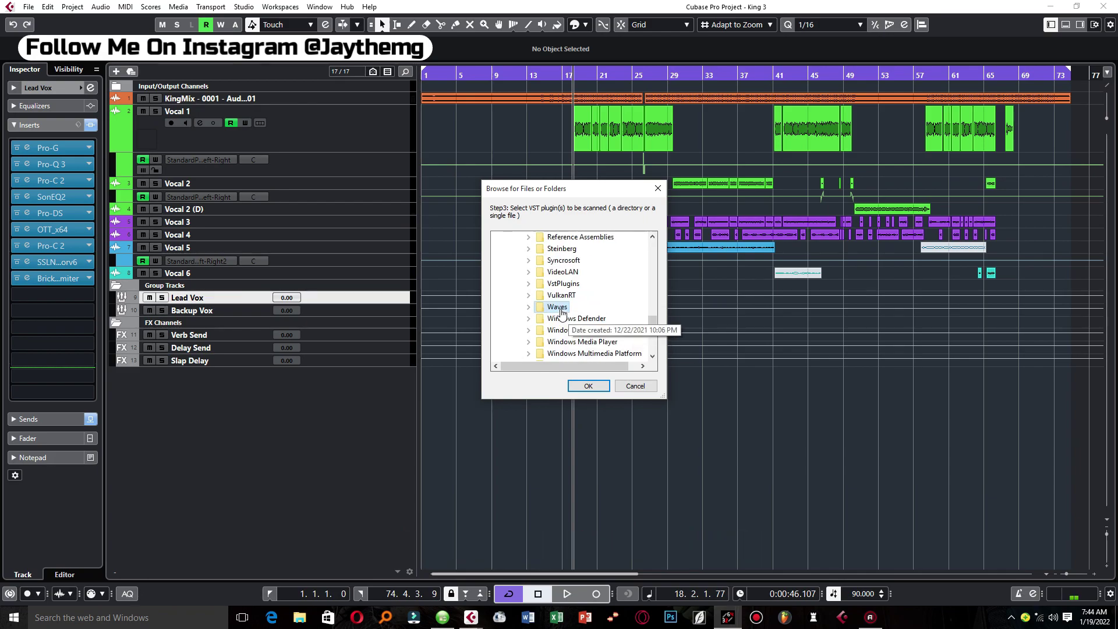
pyautogui.scroll(-1, 559, 291)
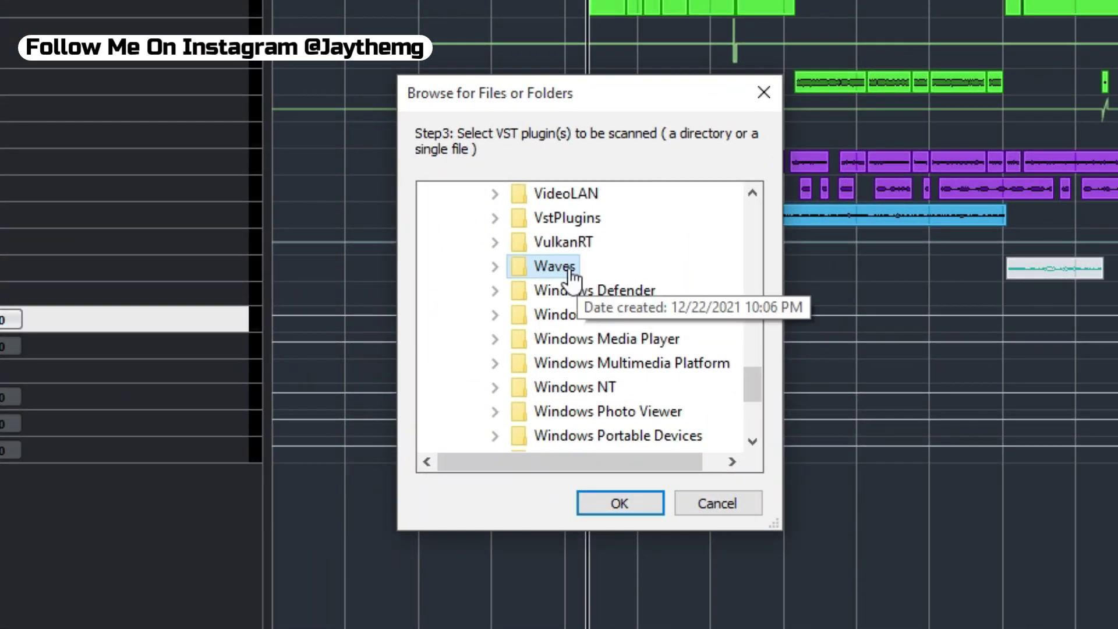
pyautogui.click(559, 265)
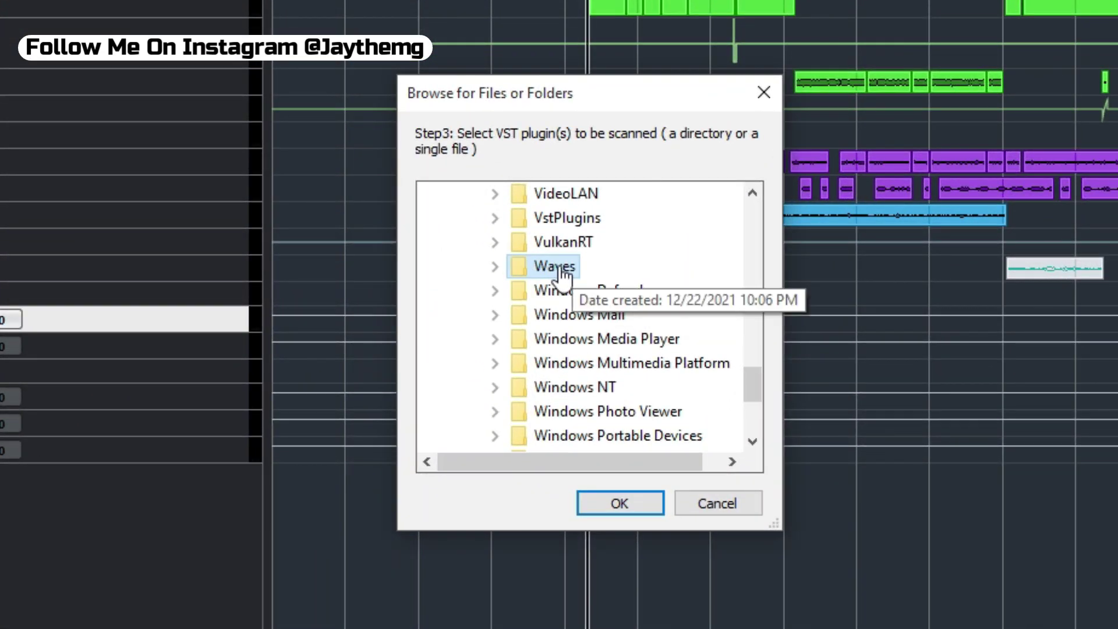
# Confirm Waves as the scan folder and browse to C:\Program Files for the destination
pyautogui.click(640, 502)
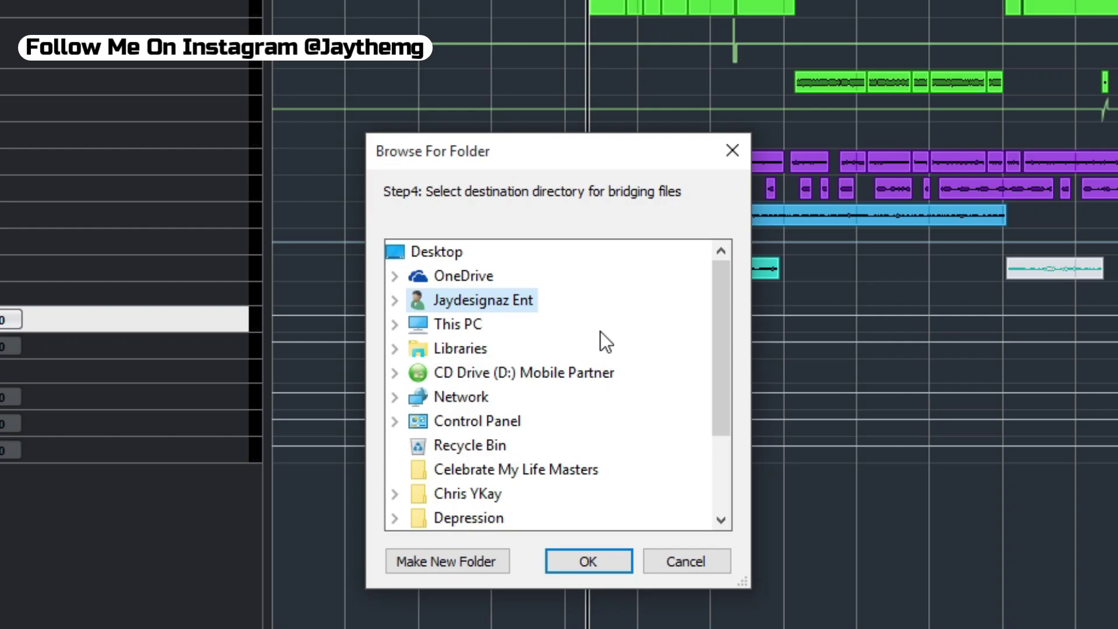
pyautogui.moveTo(553, 145); pyautogui.dragTo(580, 35)
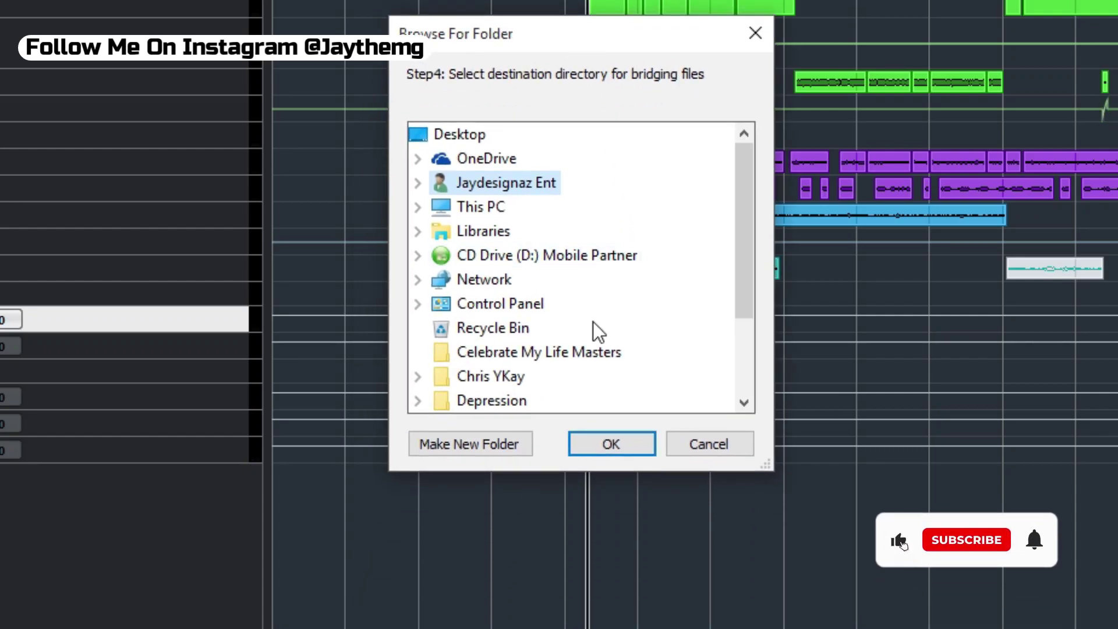
pyautogui.scroll(-2, 656, 315)
pyautogui.scroll(2, 663, 300)
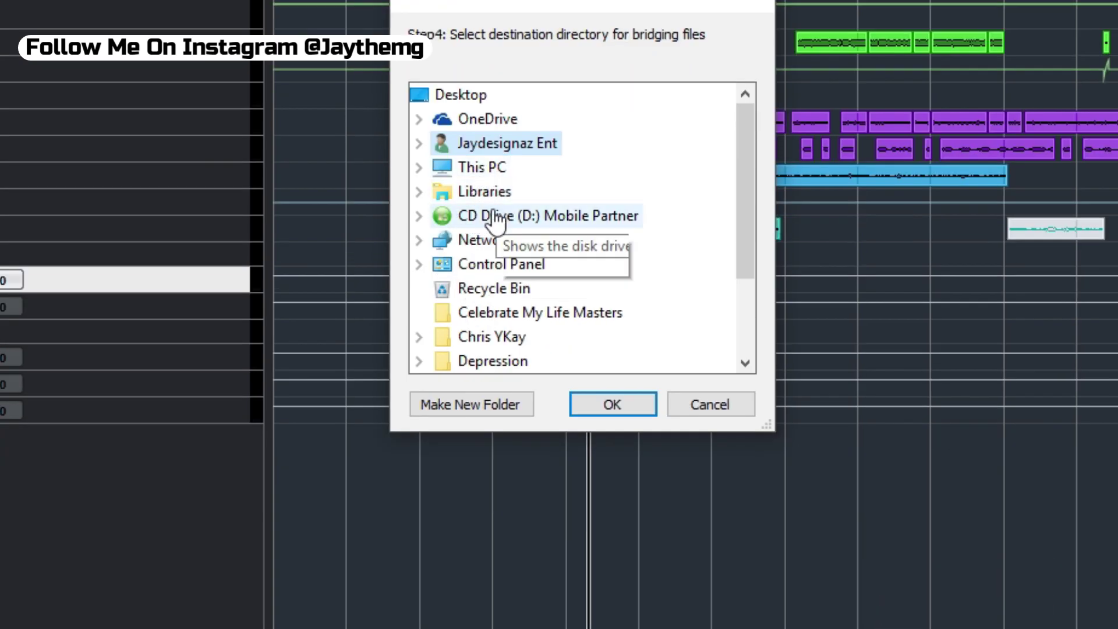
pyautogui.click(418, 168)
pyautogui.scroll(-1, 558, 289)
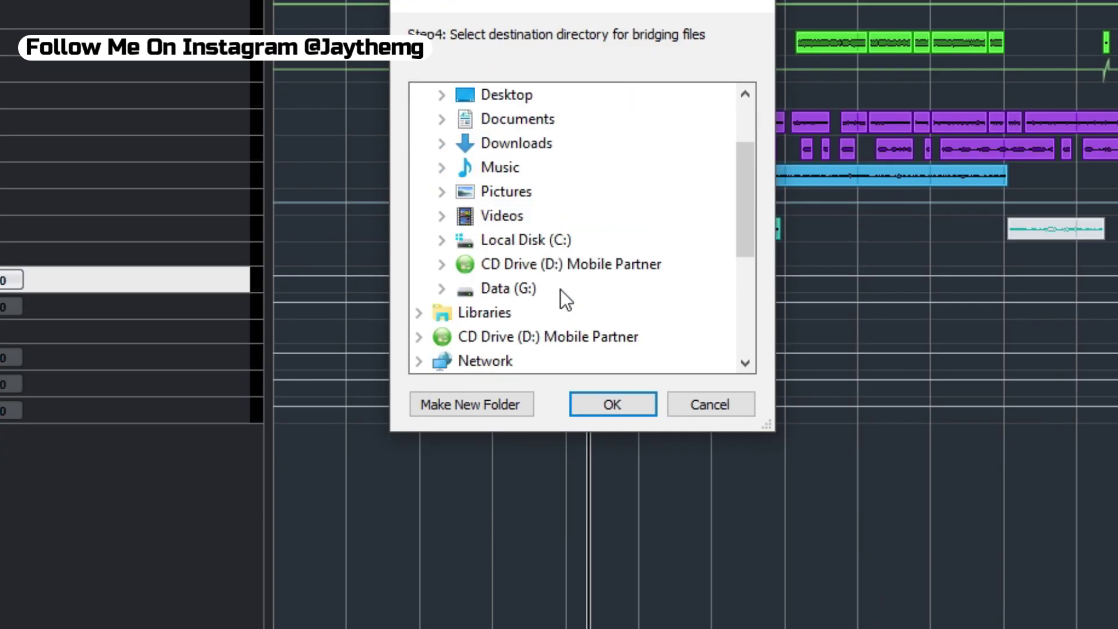
pyautogui.doubleClick(535, 244)
pyautogui.scroll(-1, 562, 317)
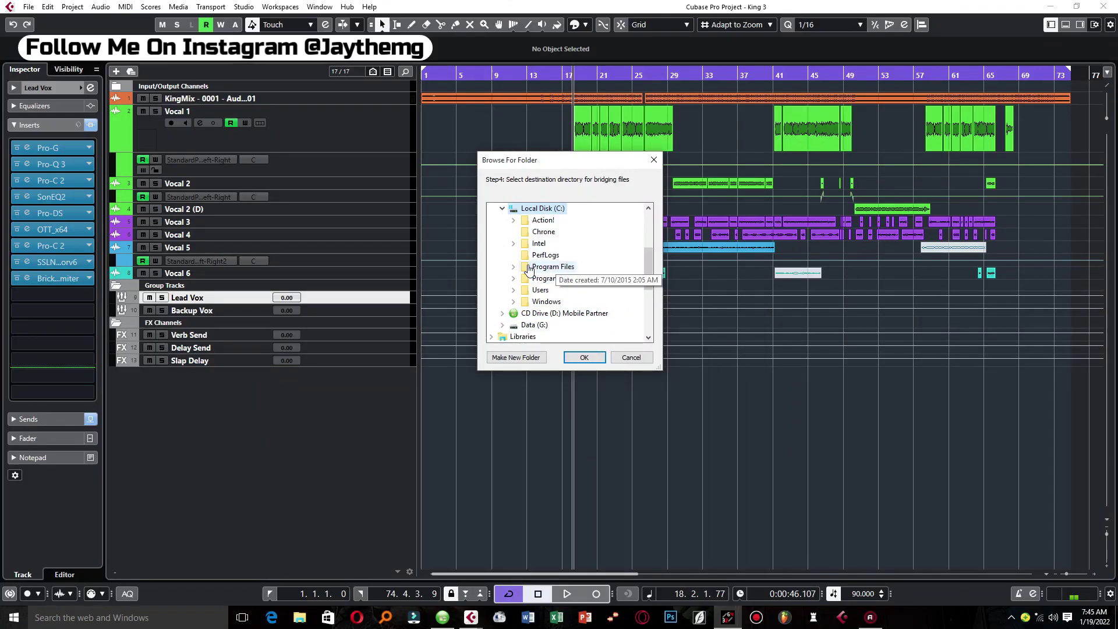
pyautogui.doubleClick(552, 267)
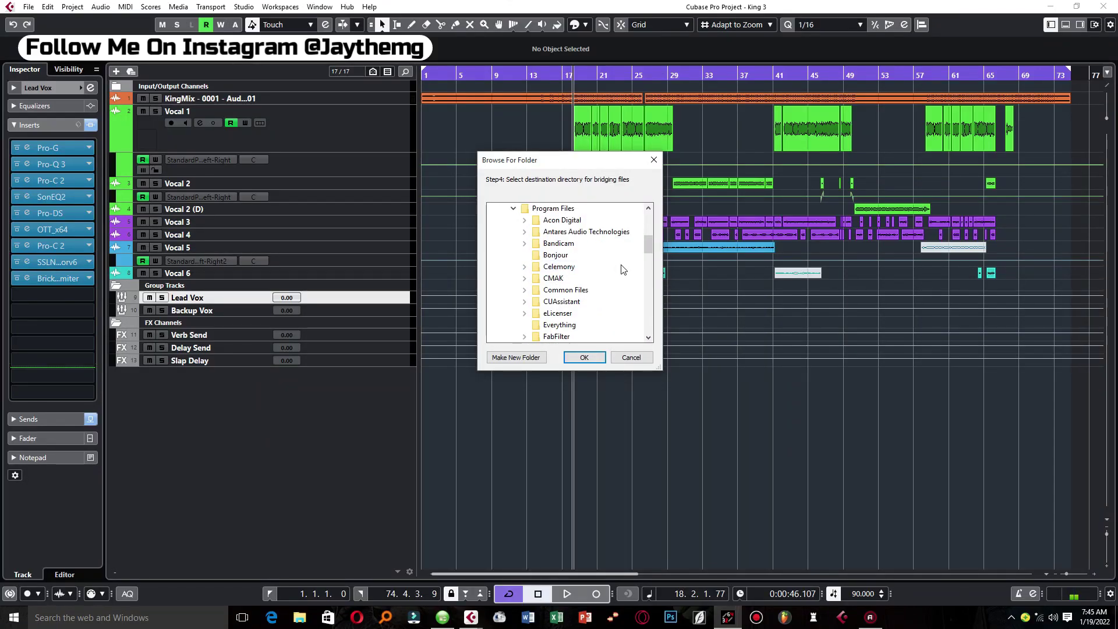
pyautogui.click(548, 208)
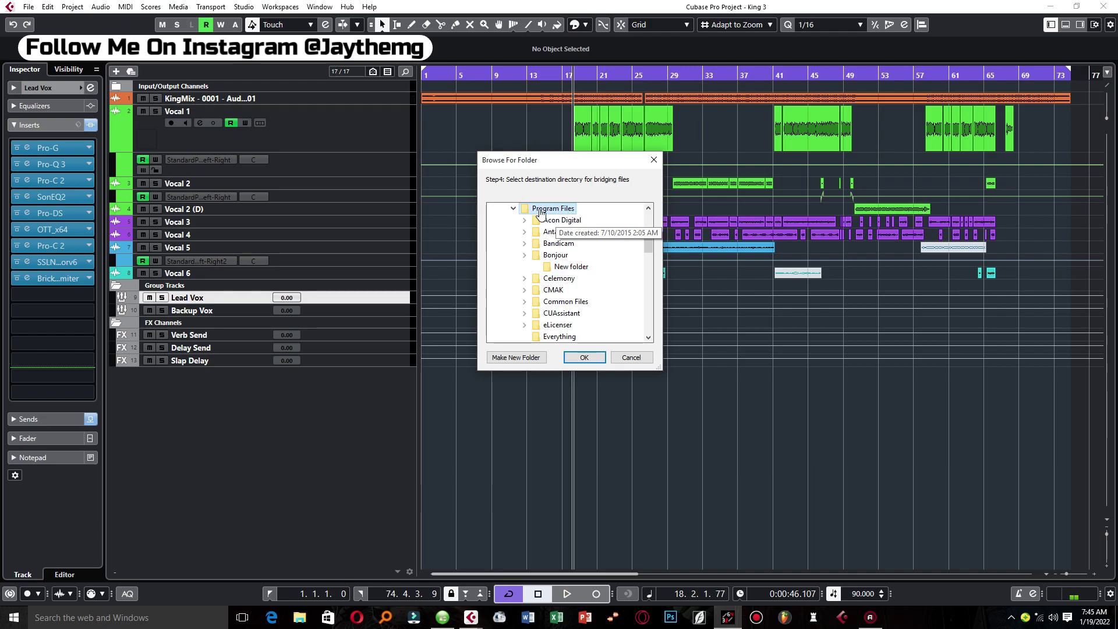
# Create a new folder named 'Bridged Plugins' inside Program Files
pyautogui.rightClick(540, 212)
pyautogui.click(619, 466)
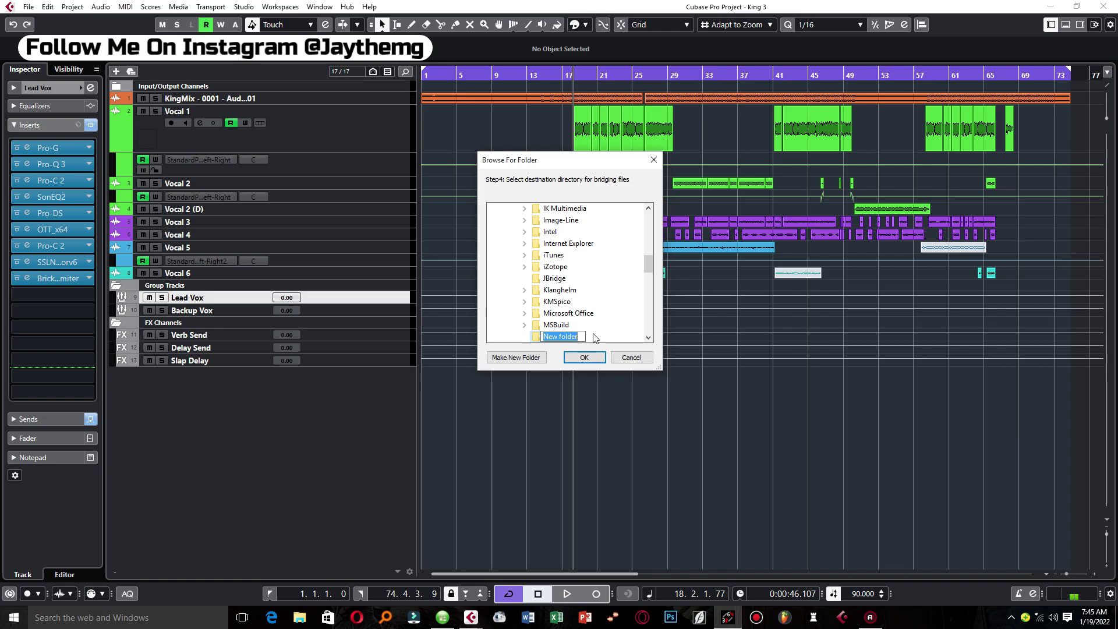
pyautogui.write('Bridged Plugins')
pyautogui.press('Return')
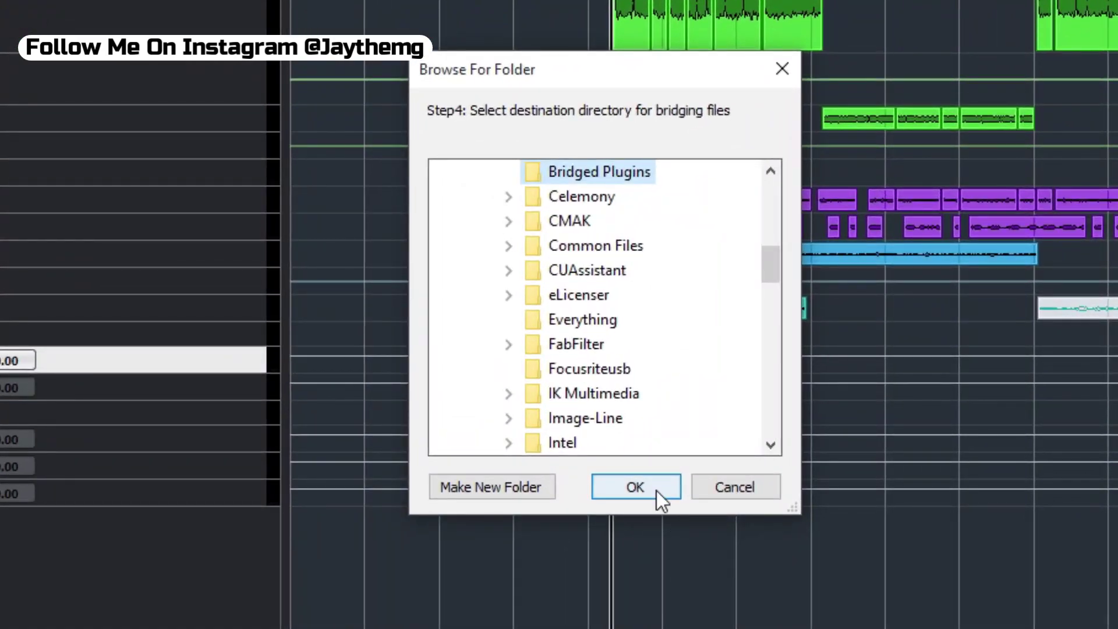
# Start bridging into Bridged Plugins and dismiss the resource-not-found error until one file is bridged
pyautogui.click(584, 357)
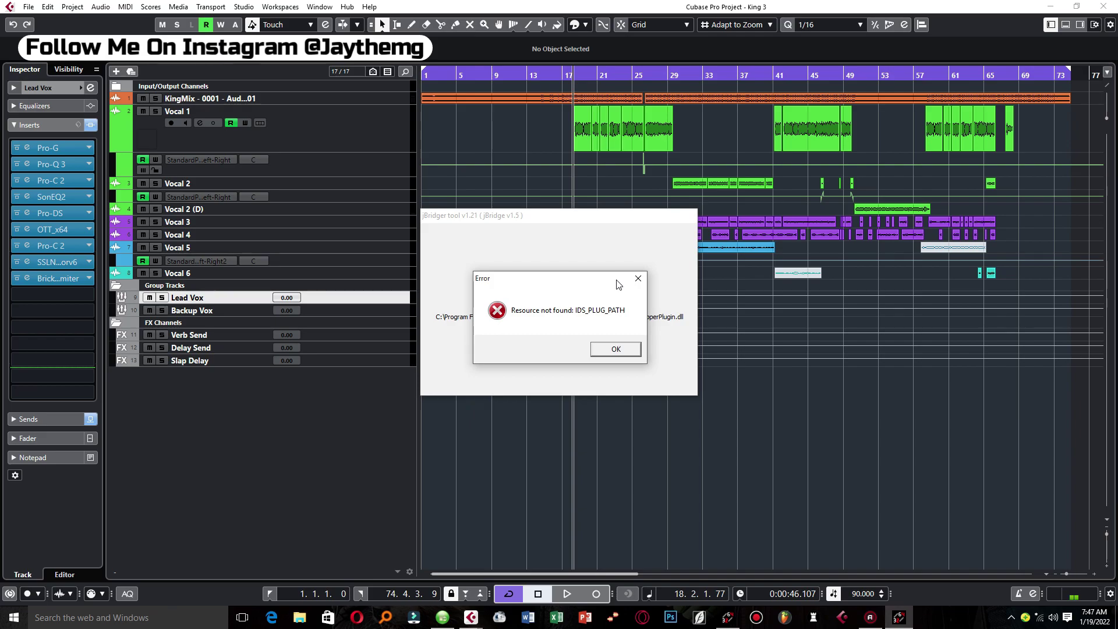
pyautogui.click(637, 278)
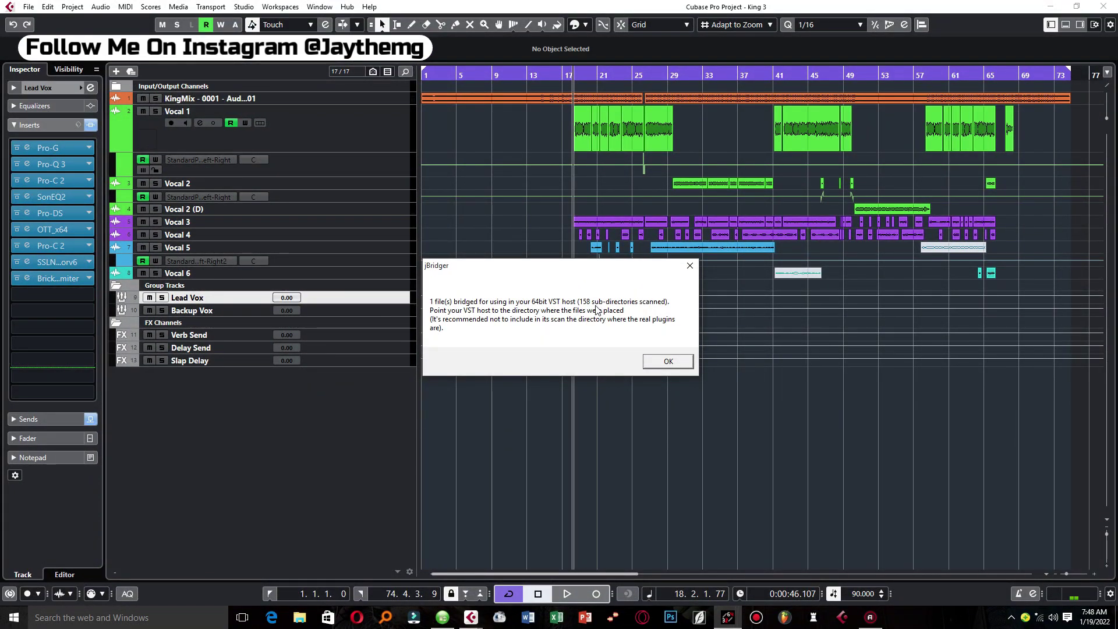
# Close jBridger and add C:\Program Files\Bridged Plugins as a VST 2 path in the Plug-in Manager
pyautogui.click(666, 362)
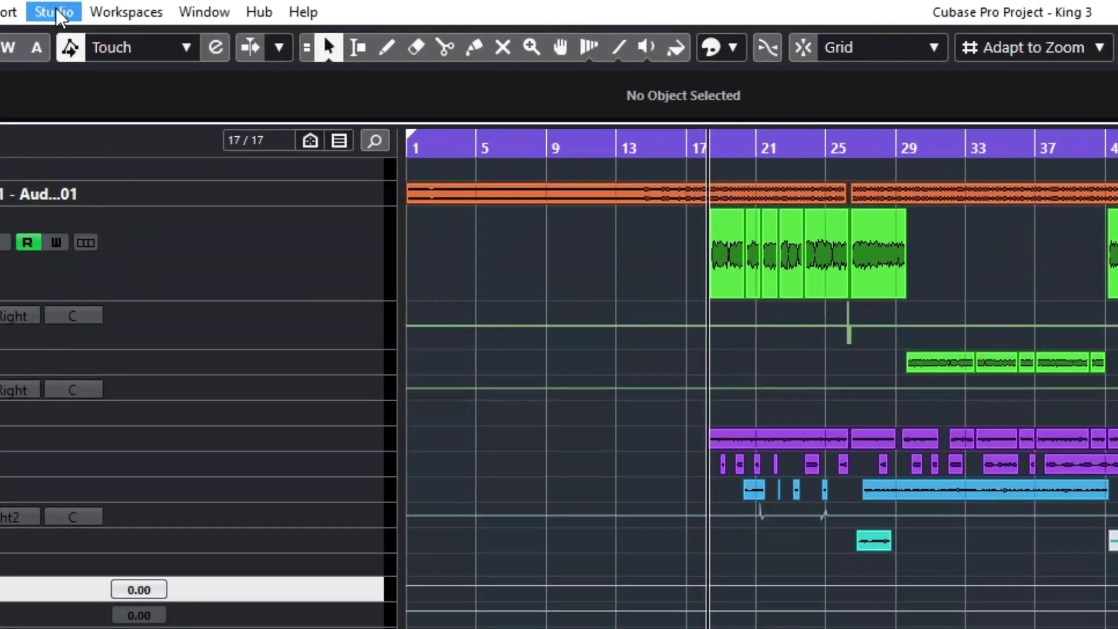
pyautogui.click(245, 7)
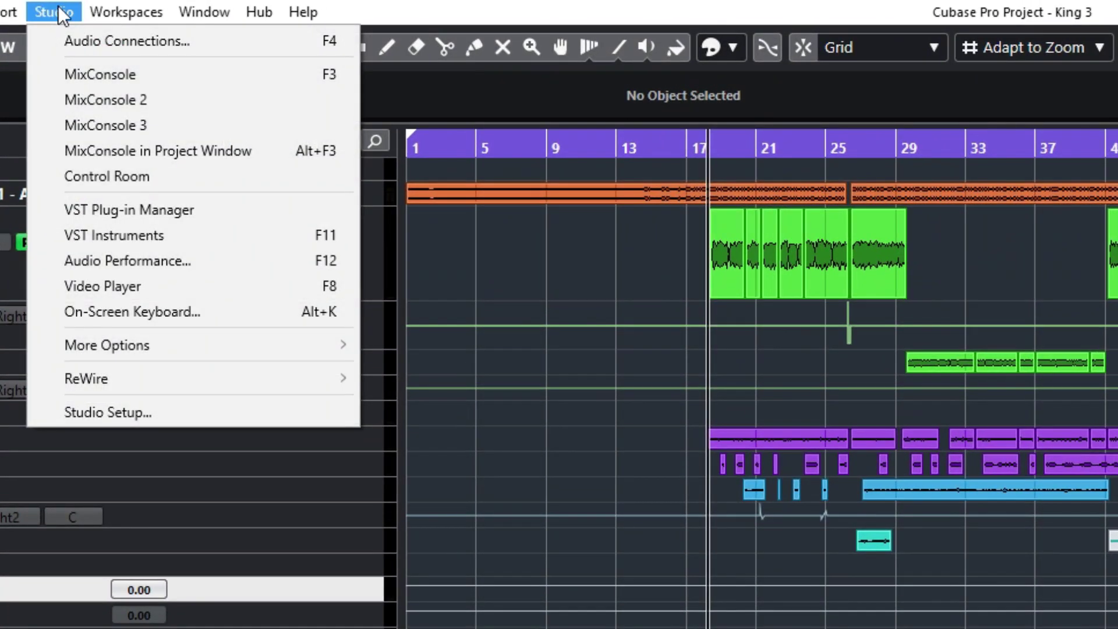
pyautogui.click(144, 210)
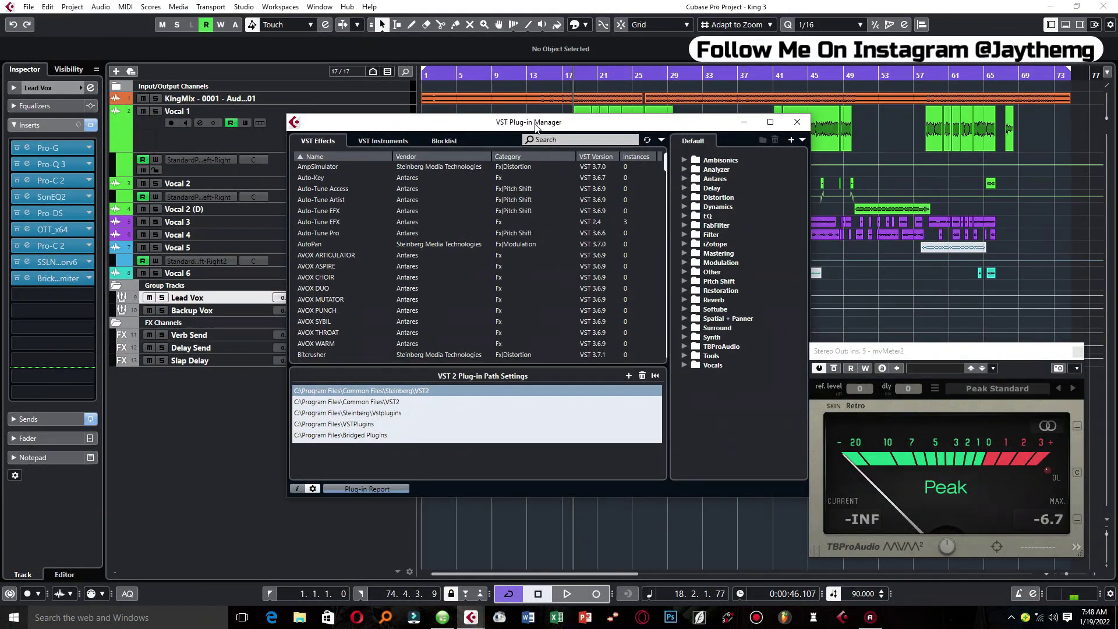
pyautogui.moveTo(395, 126); pyautogui.dragTo(396, 111)
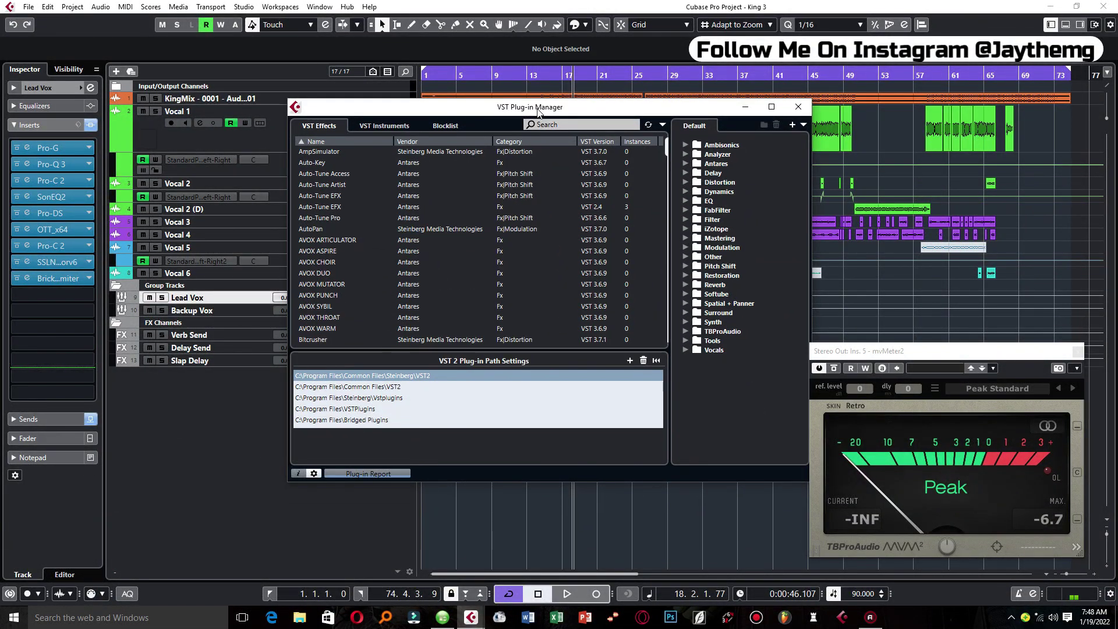
pyautogui.click(630, 360)
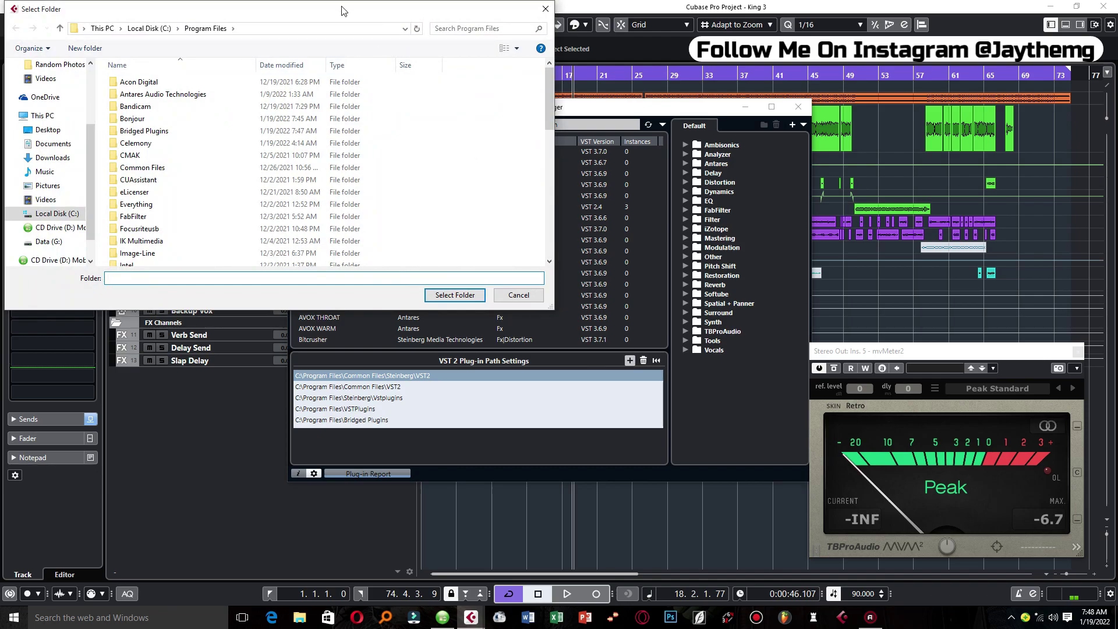
pyautogui.moveTo(342, 10); pyautogui.dragTo(399, 19)
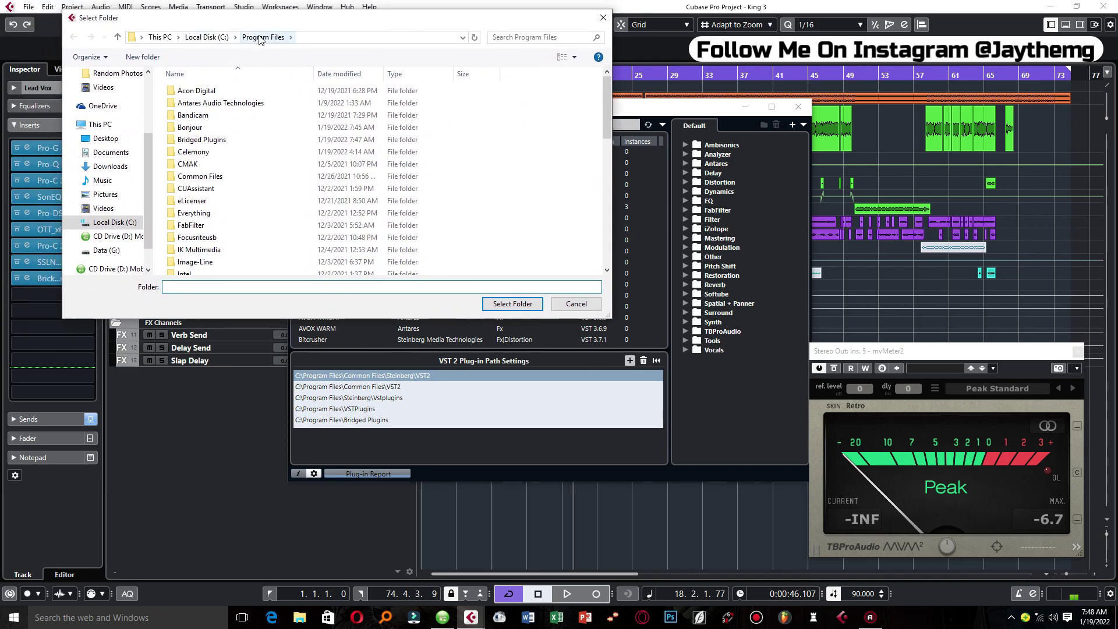
pyautogui.click(210, 139)
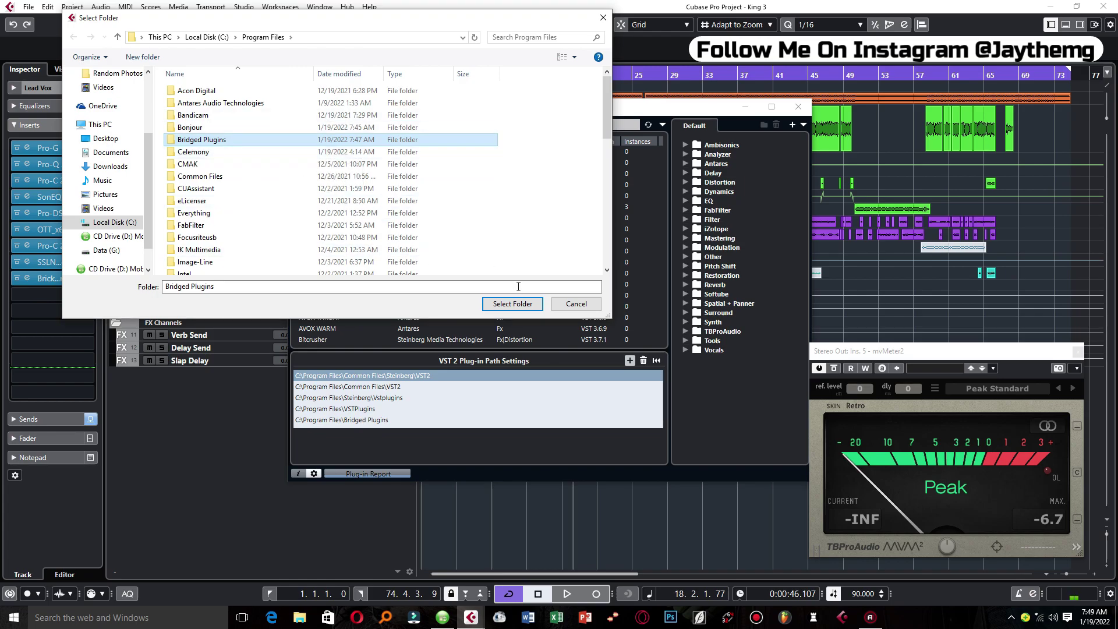
pyautogui.click(512, 304)
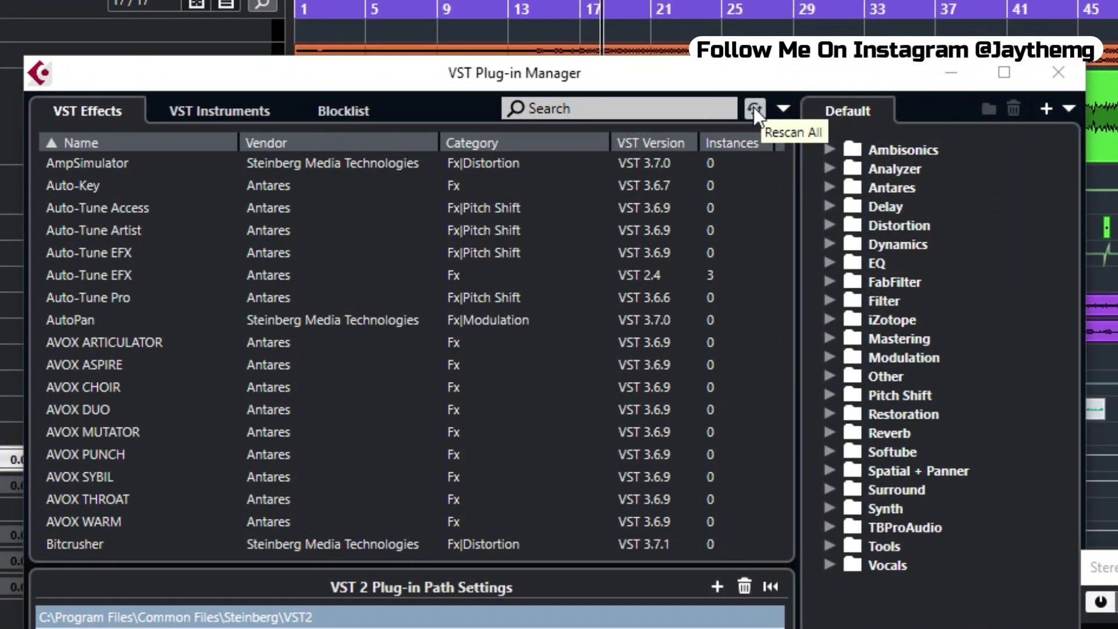
# Rescan all plug-in folders and acknowledge the 355 new effects found
pyautogui.click(753, 107)
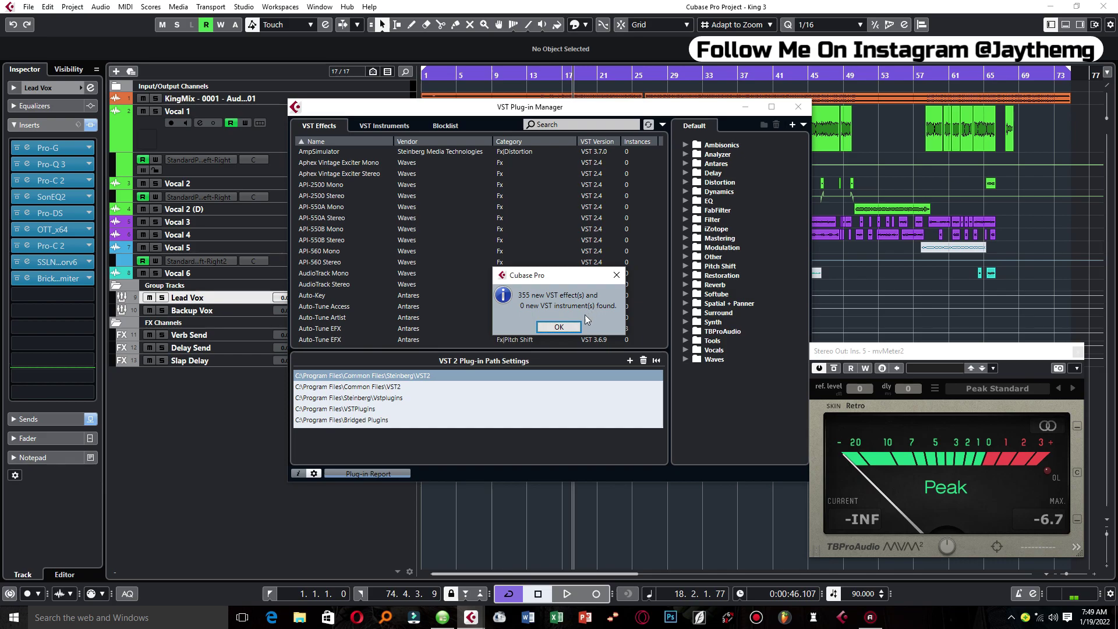
pyautogui.click(556, 327)
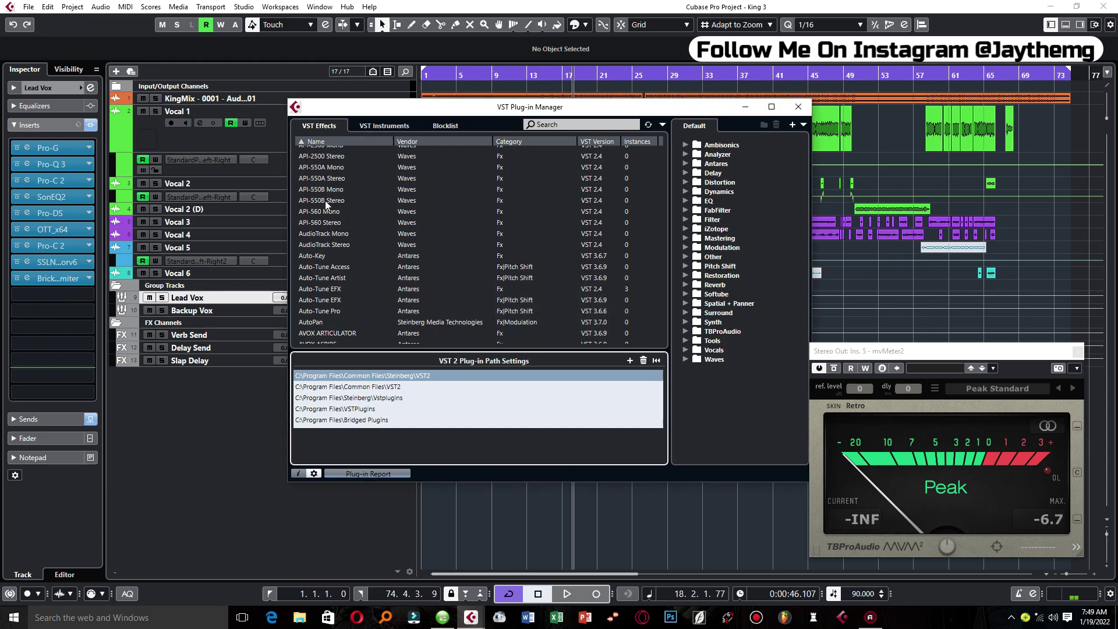
pyautogui.scroll(-5, 325, 200)
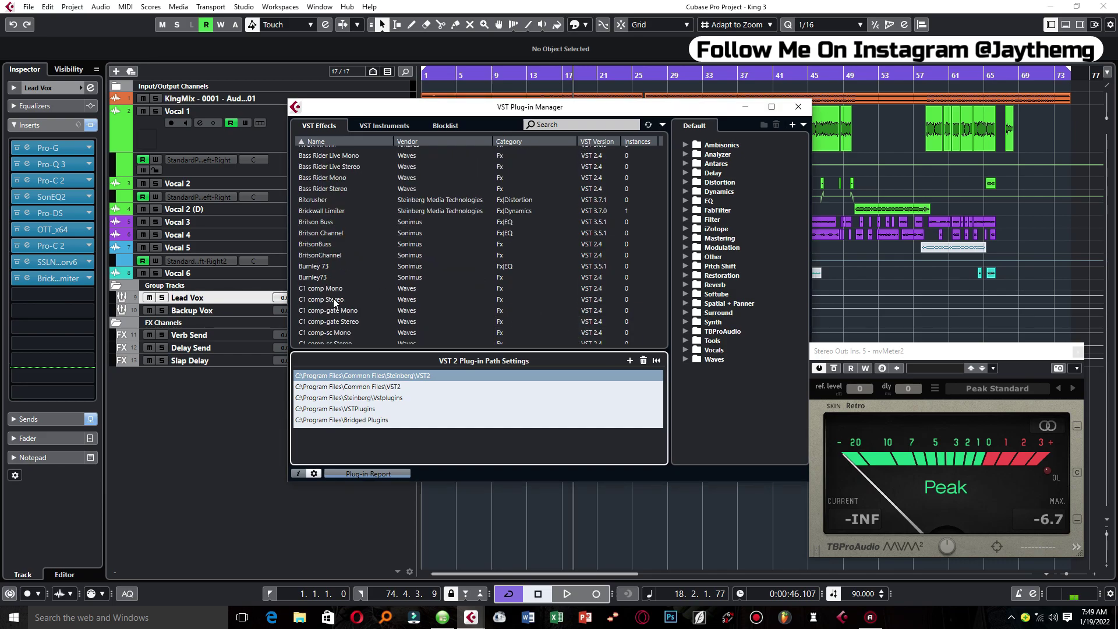
# Load Waves > Mono > C1 comp Mono into Lead Vox's empty insert slot 10
pyautogui.click(798, 107)
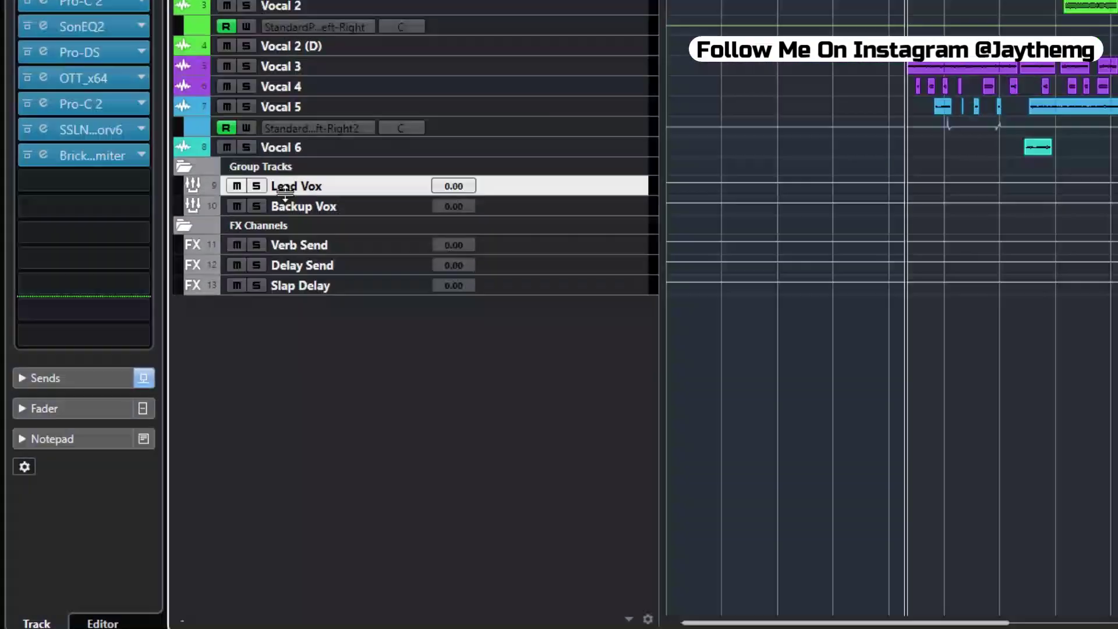
pyautogui.click(152, 155)
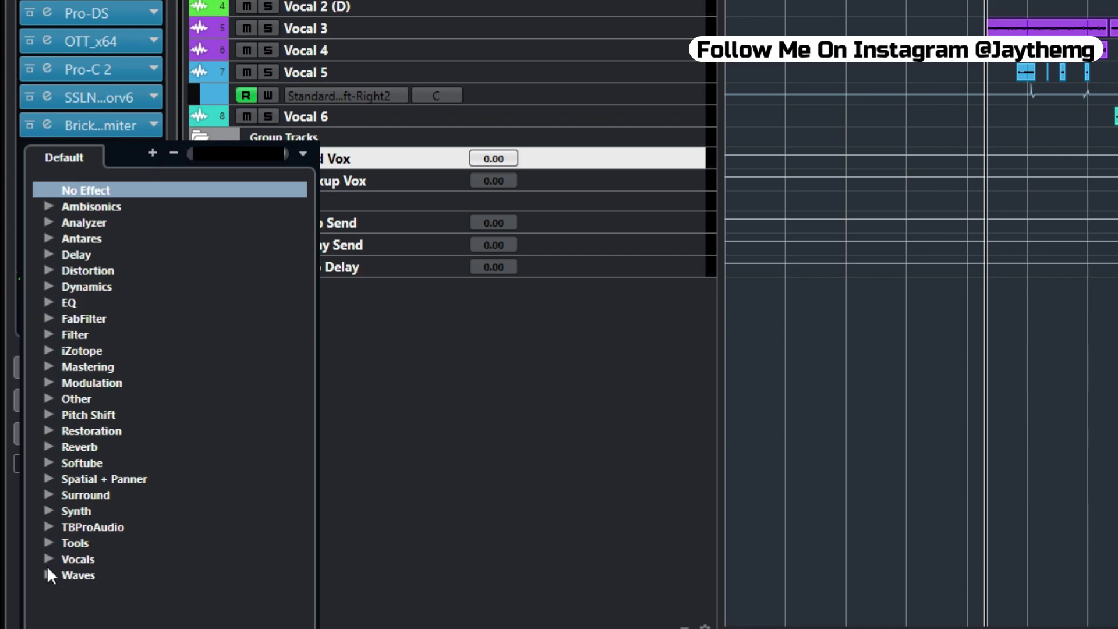
pyautogui.click(49, 573)
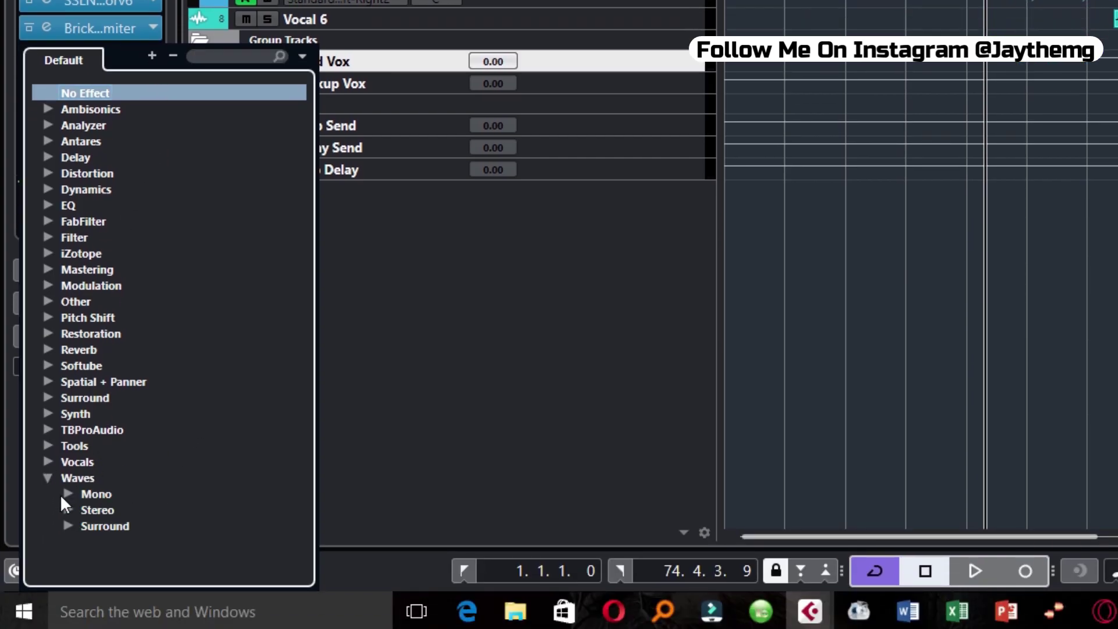
pyautogui.click(64, 492)
pyautogui.scroll(-10, 172, 444)
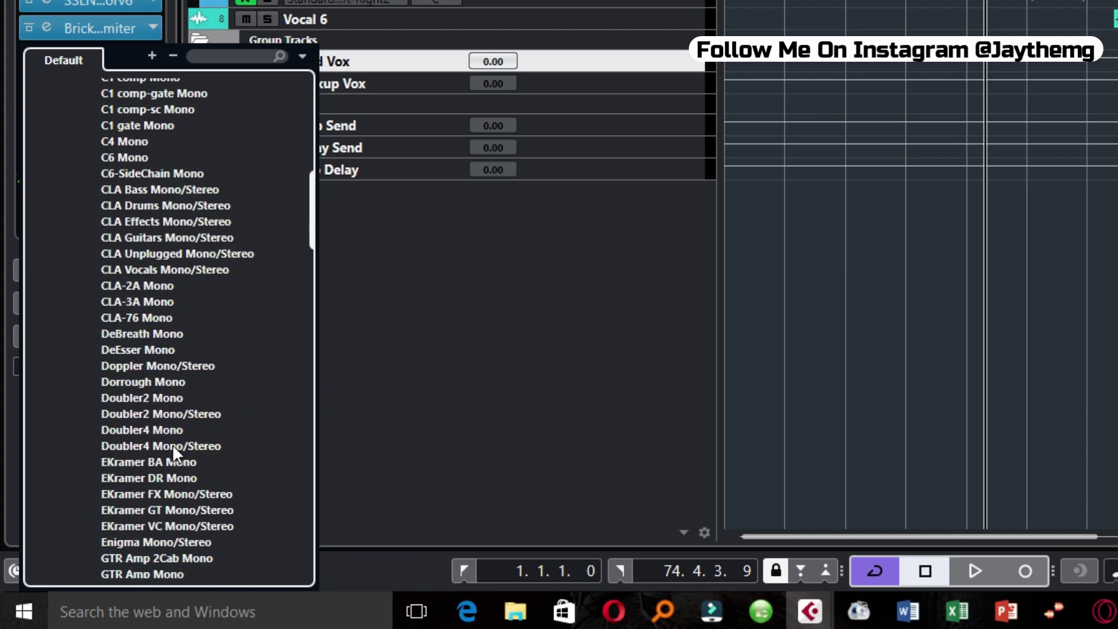
pyautogui.scroll(3, 142, 221)
pyautogui.click(152, 238)
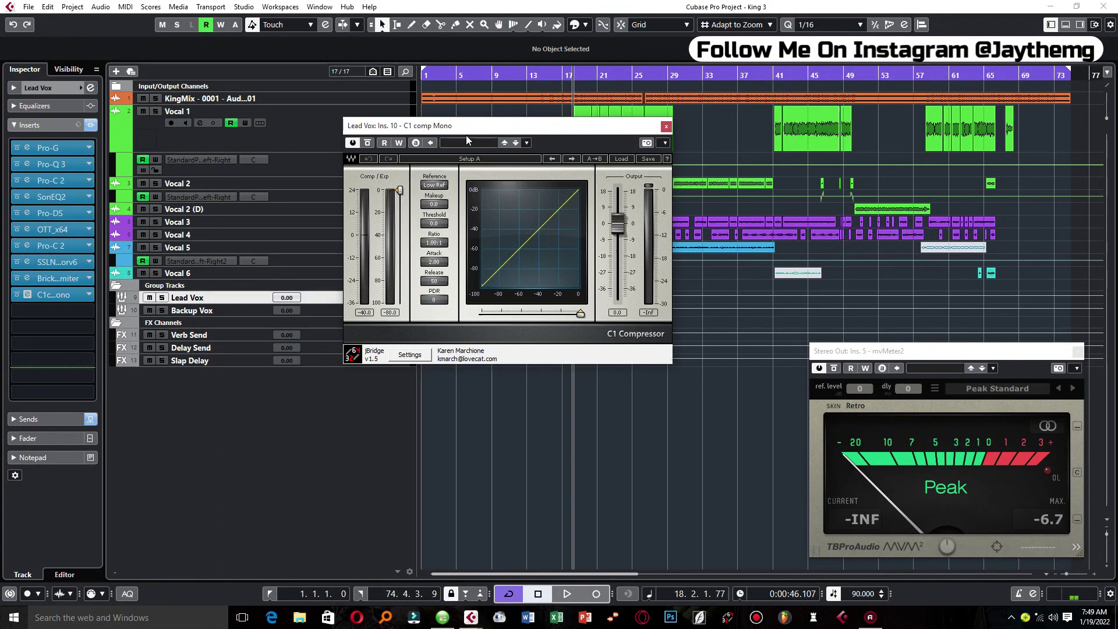
# Move the C1 window aside, play from bar 18 to watch its meters, then stop
pyautogui.moveTo(466, 135); pyautogui.dragTo(563, 223)
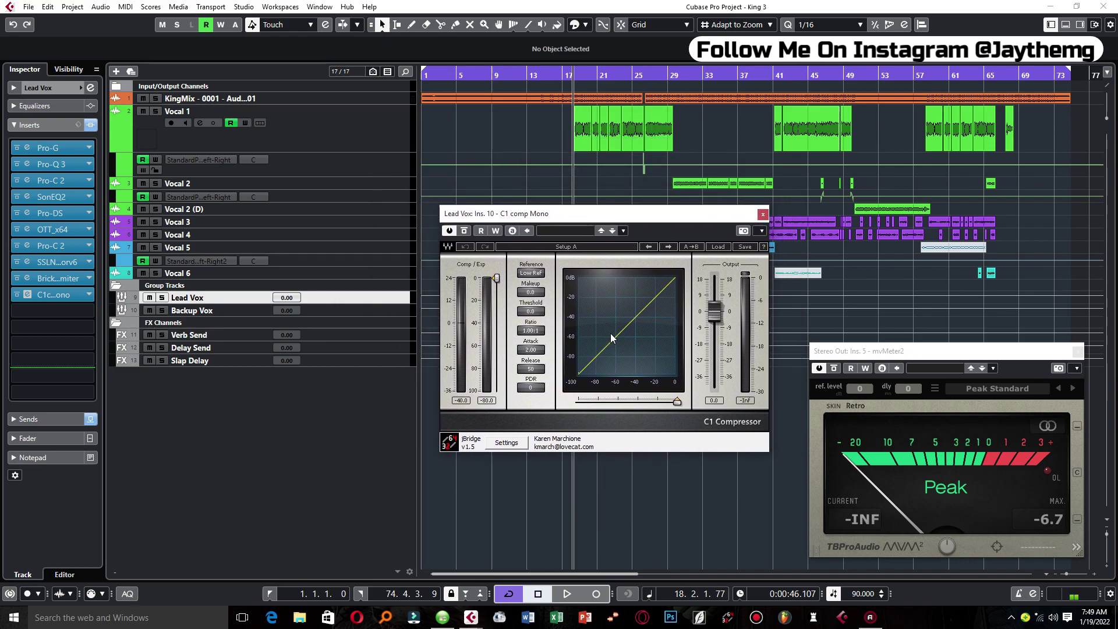
pyautogui.press('space')
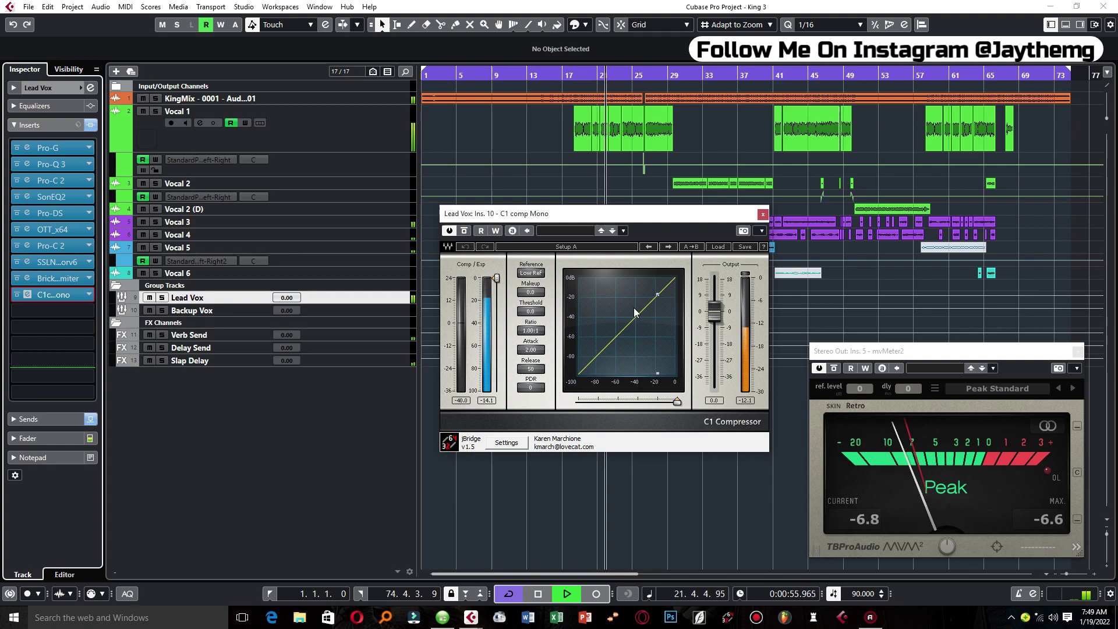
pyautogui.press('space')
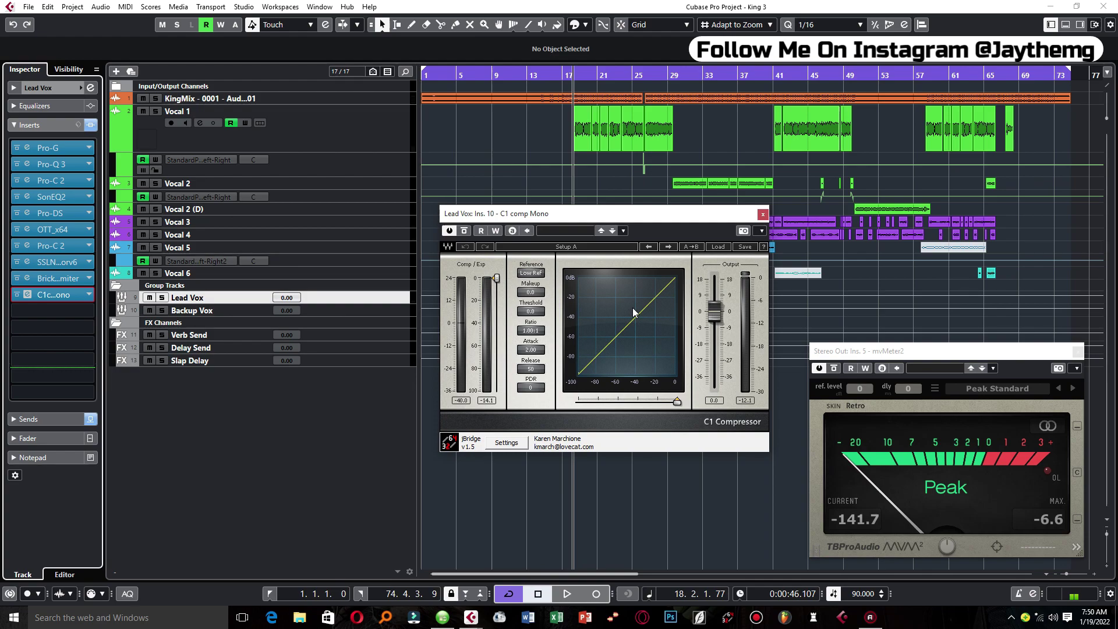